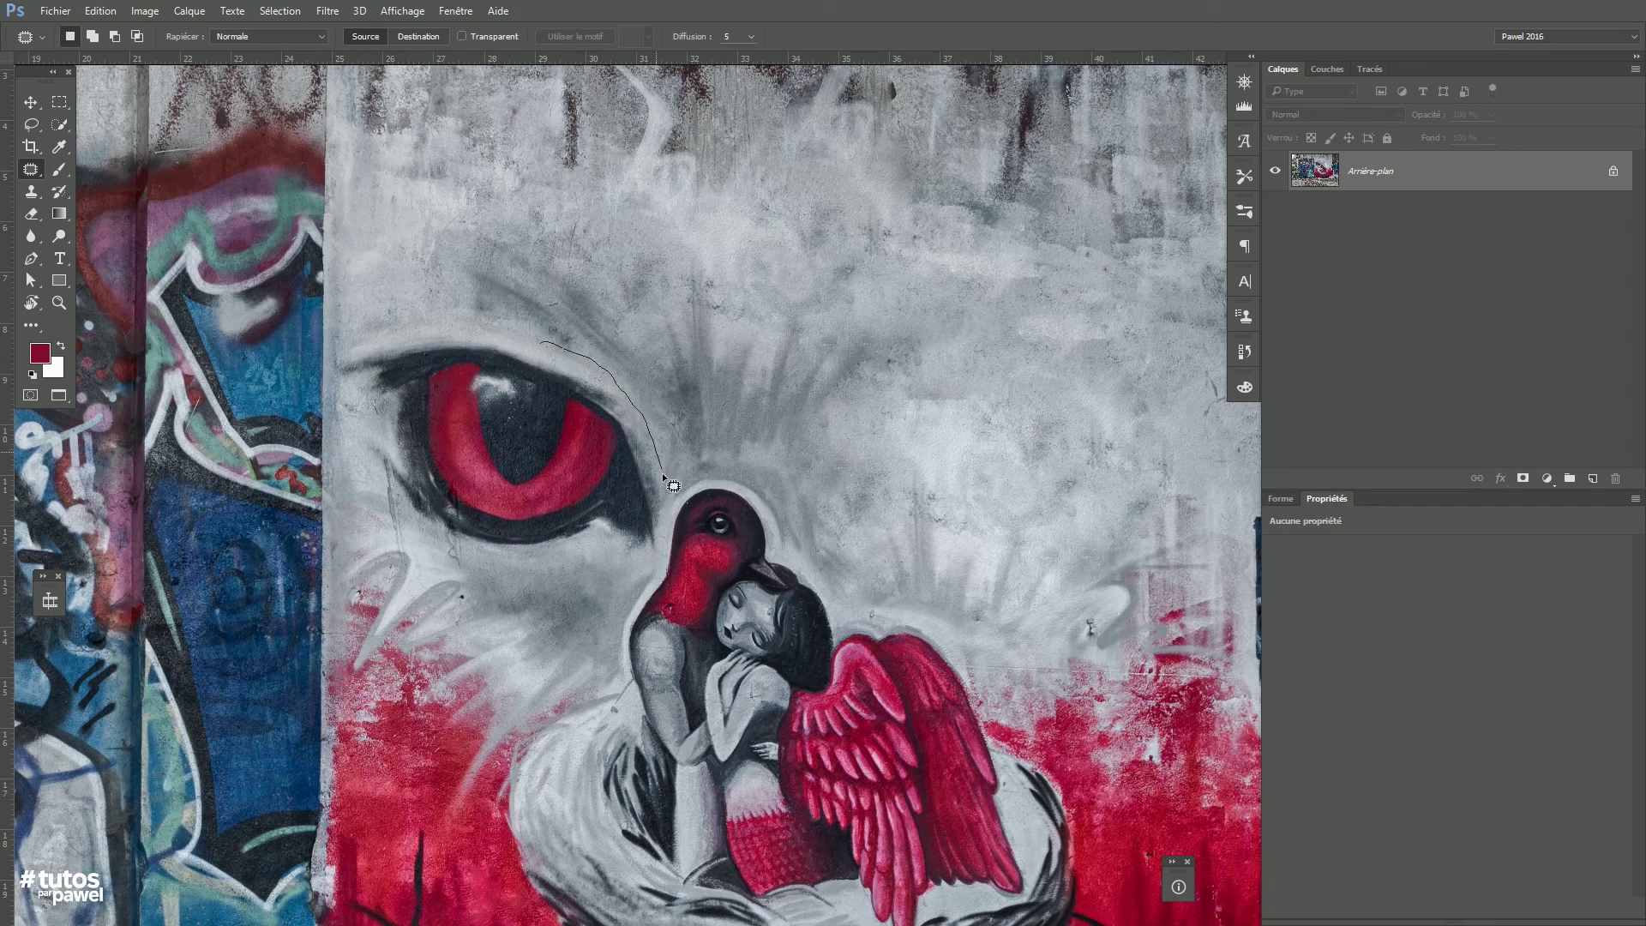
- Trace a Patch-tool outline from the bird's head, under the red eye, to its left corner
left_click_drag(654, 552, 456, 581)
left_click_drag(359, 502, 331, 352)
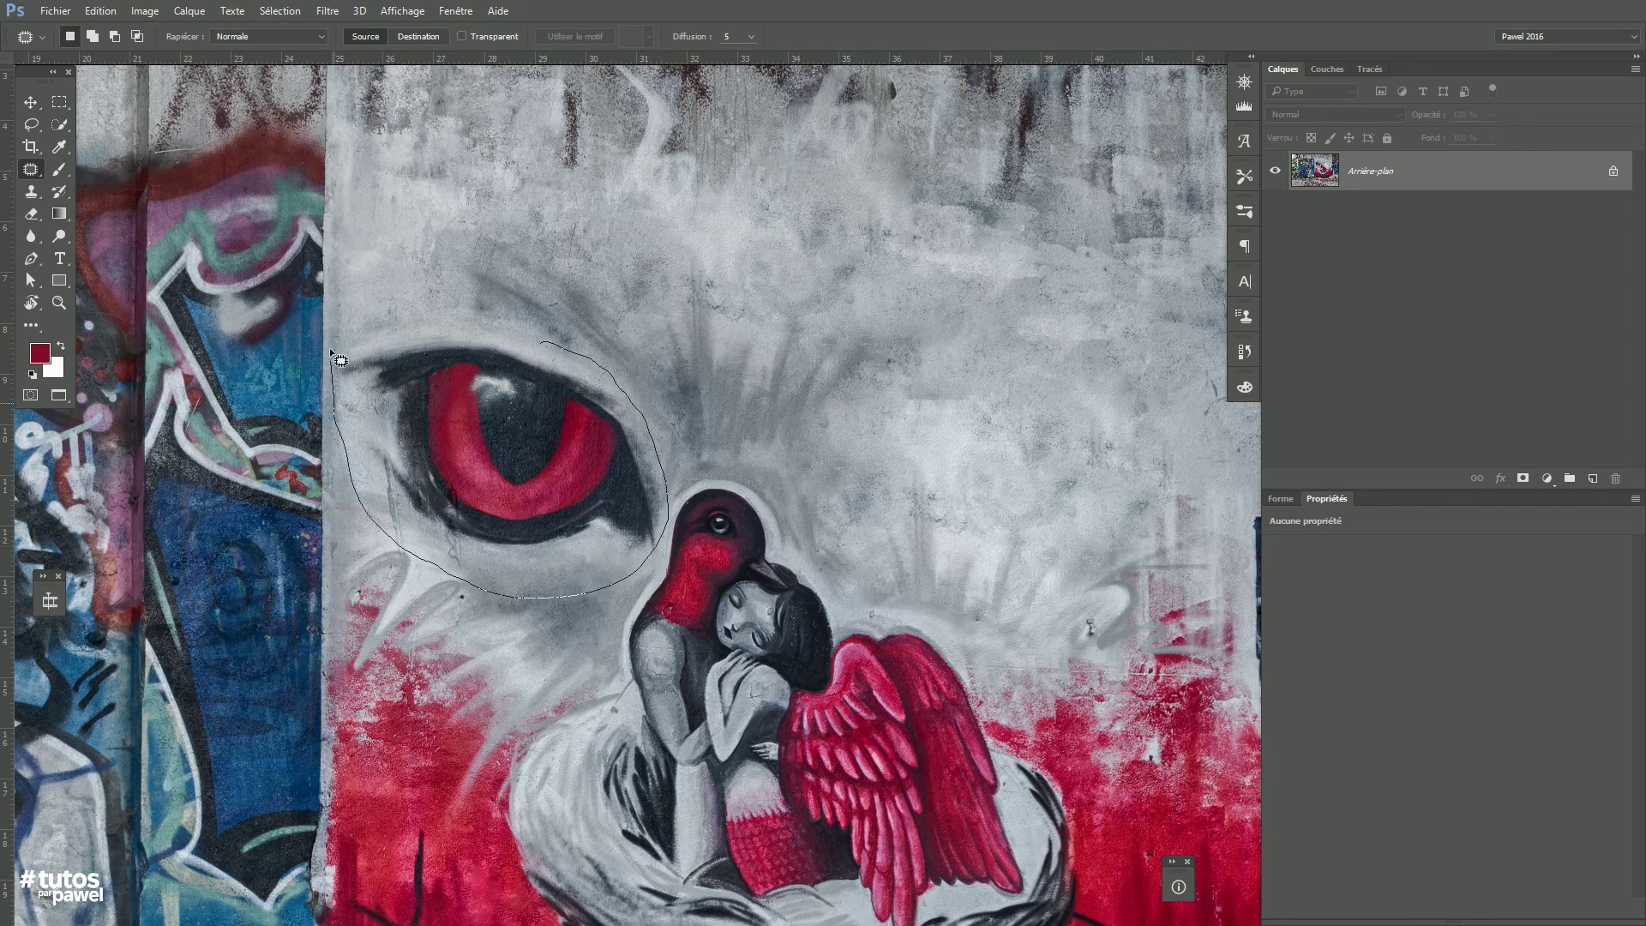